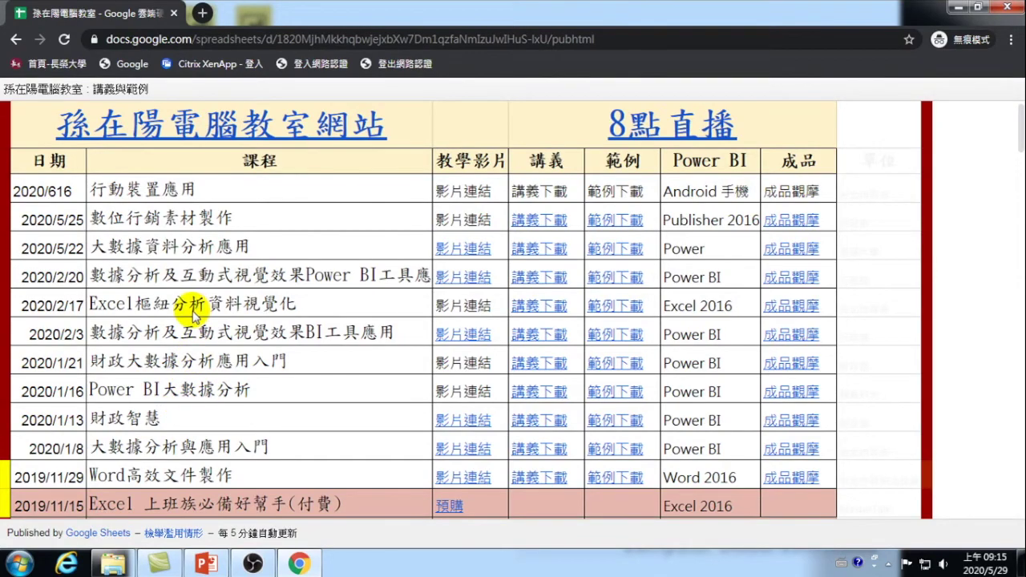
Step: Browse the course list and open the finished-work folder for the 2020/5/22 course 大數據資料分析應用
scroll(195, 315, "down", 5)
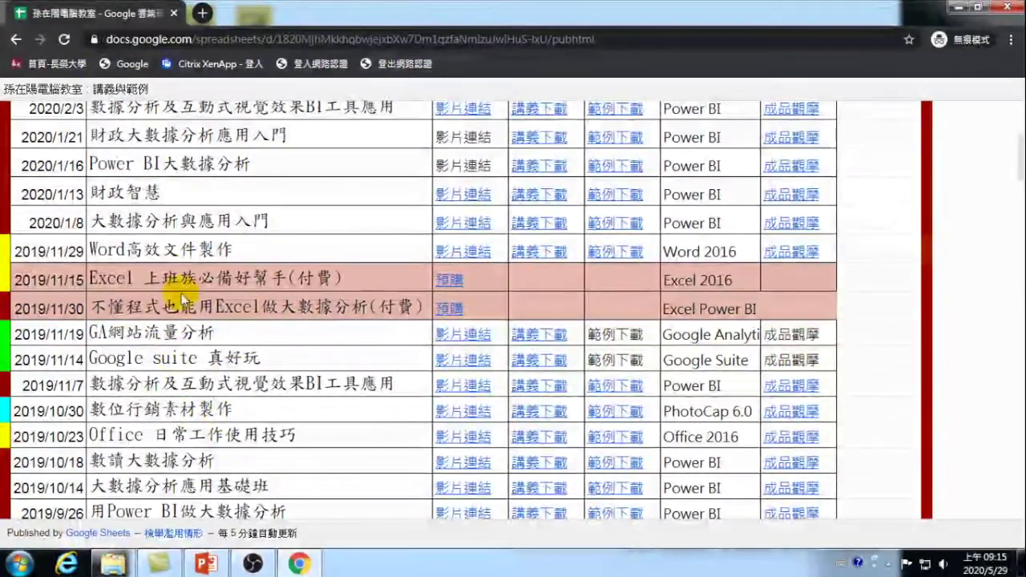
scroll(183, 298, "down", 7)
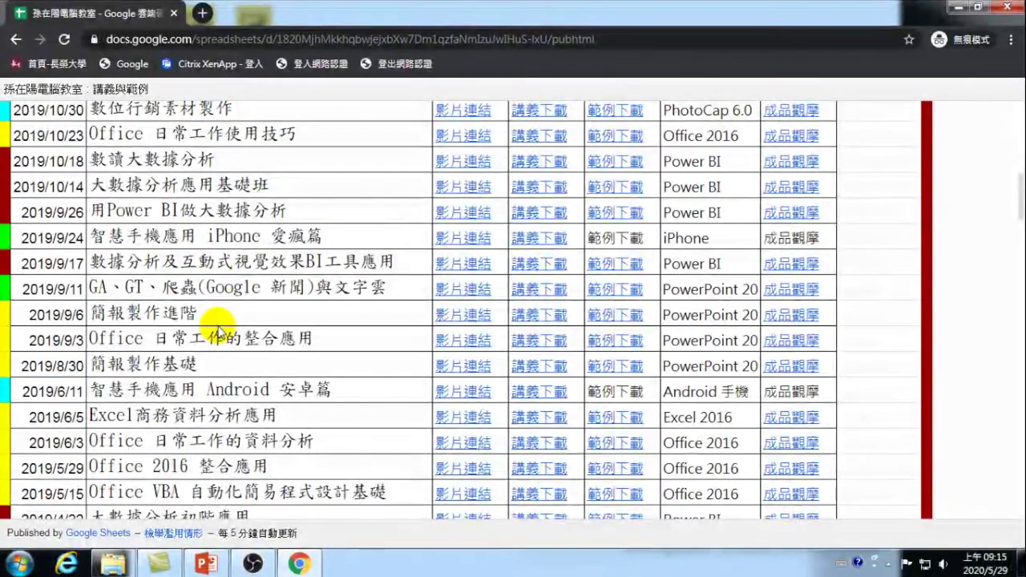
scroll(220, 329, "down", 13)
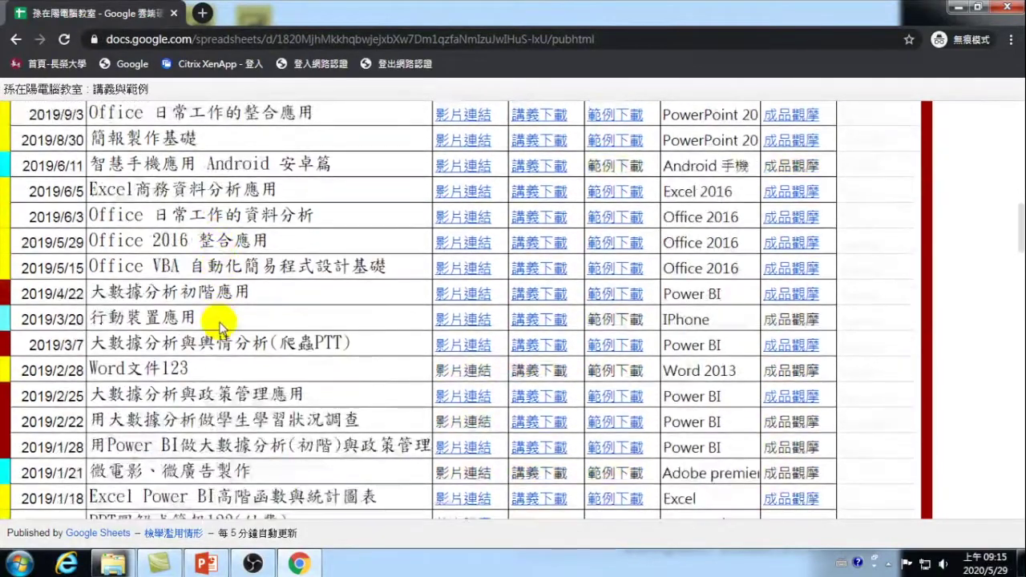
scroll(220, 325, "down", 2)
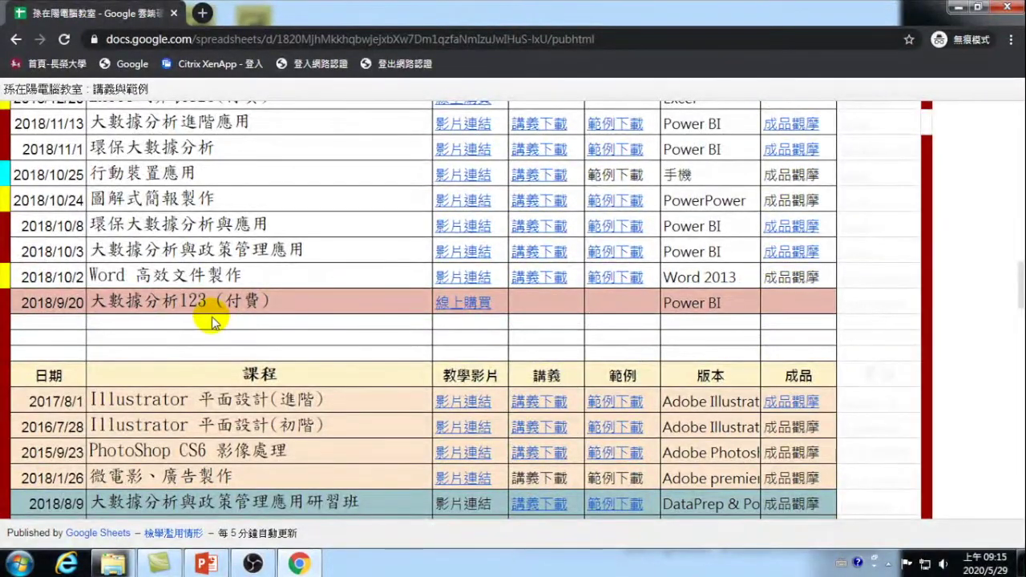
scroll(264, 281, "up", 20)
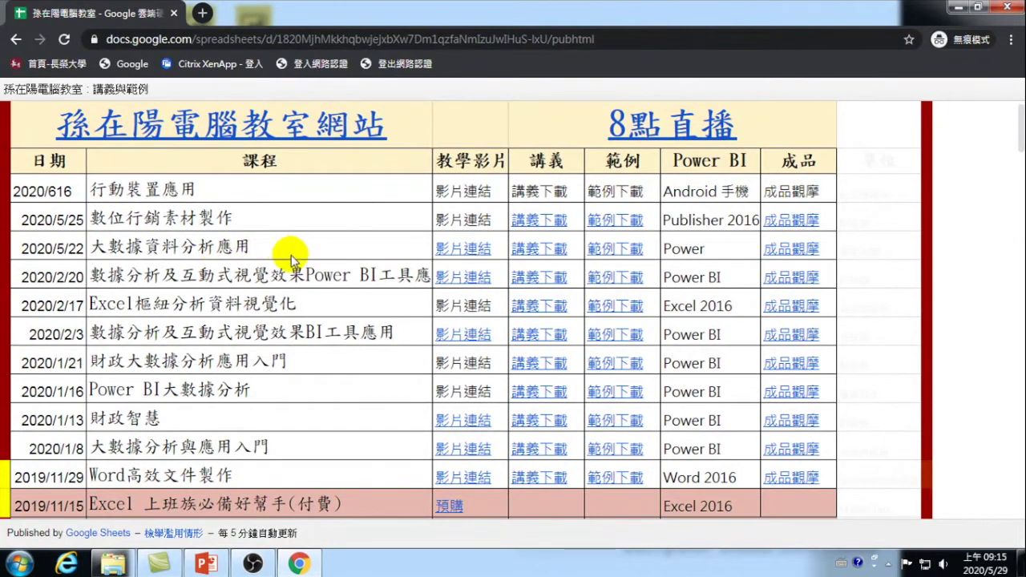
left_click(801, 252)
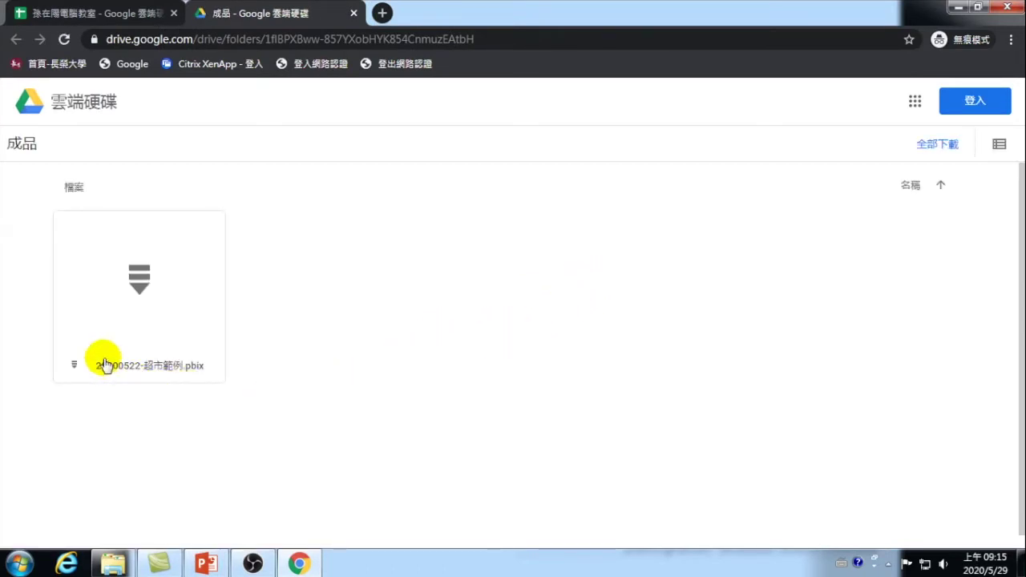
Step: Download 20200522-超市範例.pbix from the 成品 folder
mouse_move(155, 285)
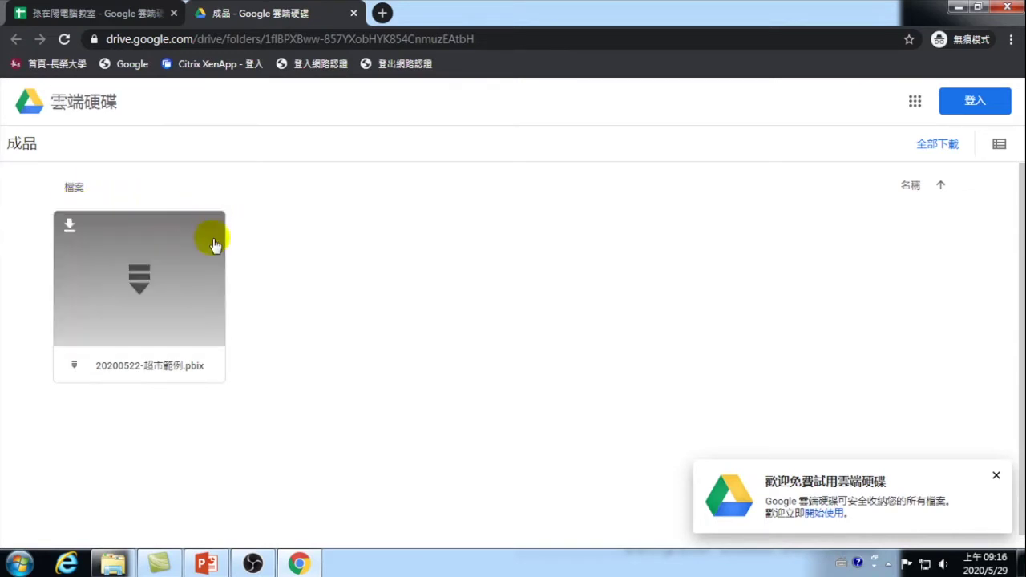
mouse_move(62, 275)
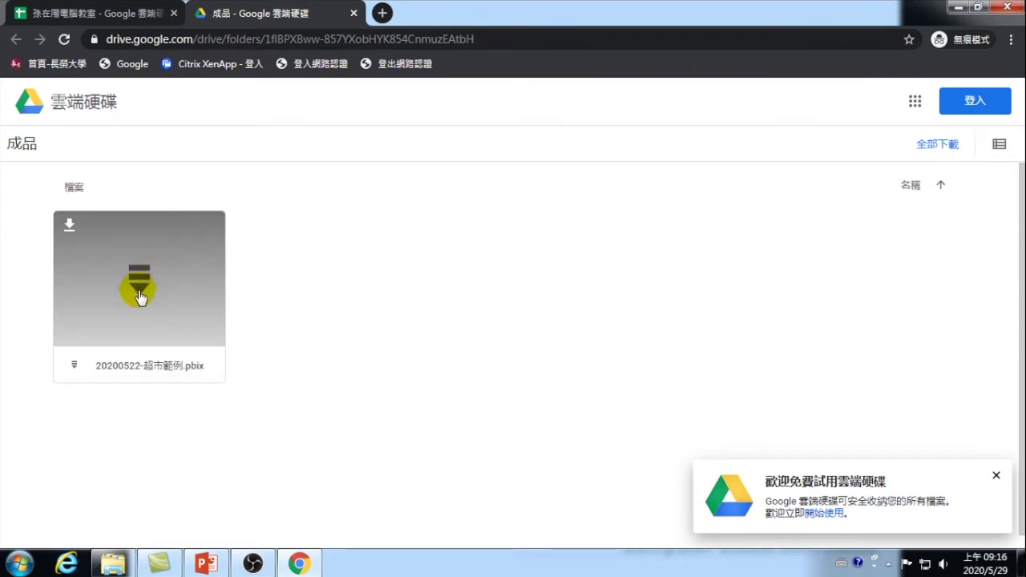
left_click(69, 227)
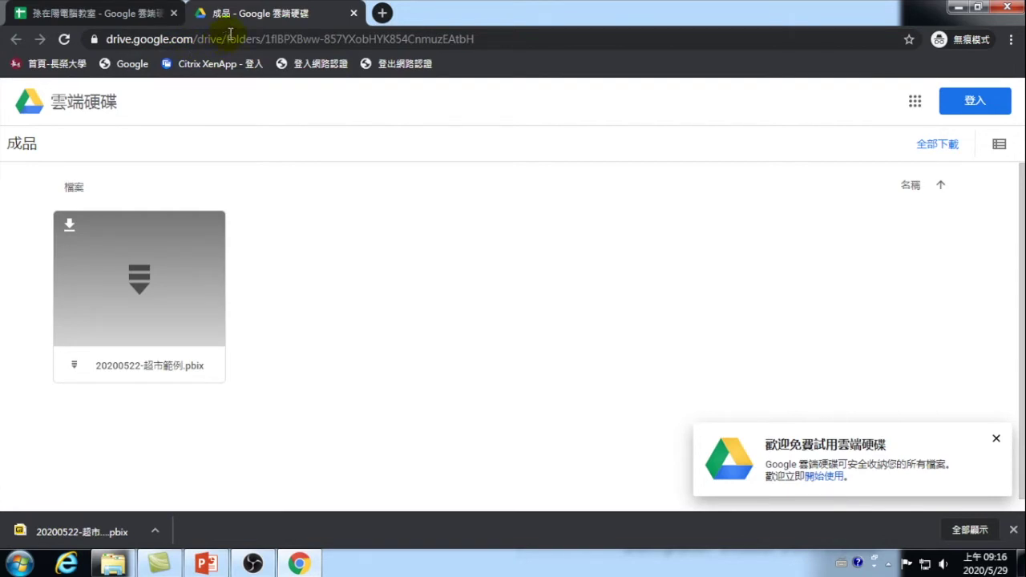
Step: Revisit the 2020/5/22 finished-work link in the course list, dismiss the Google Drive trial notice, and minimize the browser
left_click(21, 18)
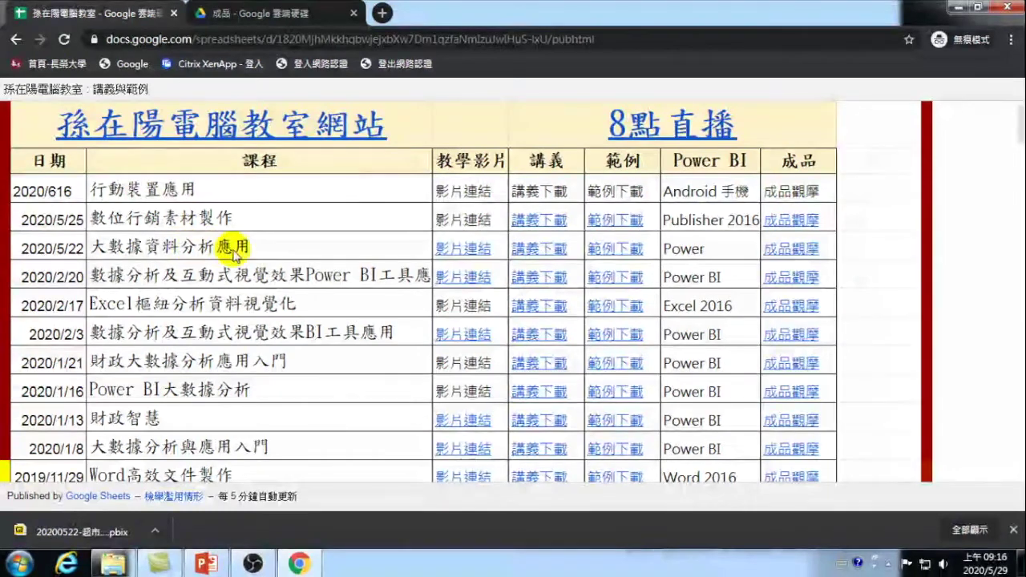
left_click(799, 251)
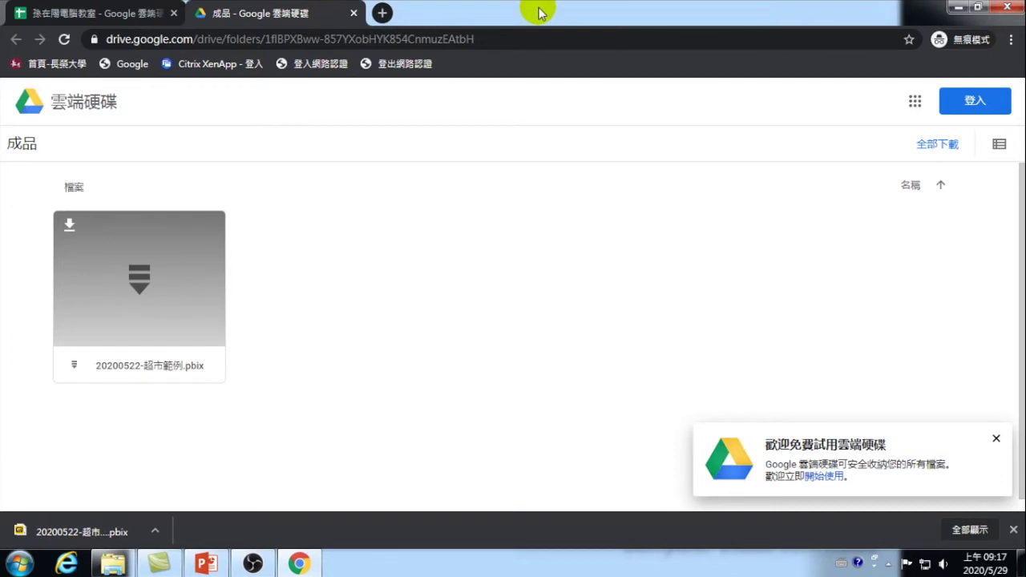
left_click(996, 438)
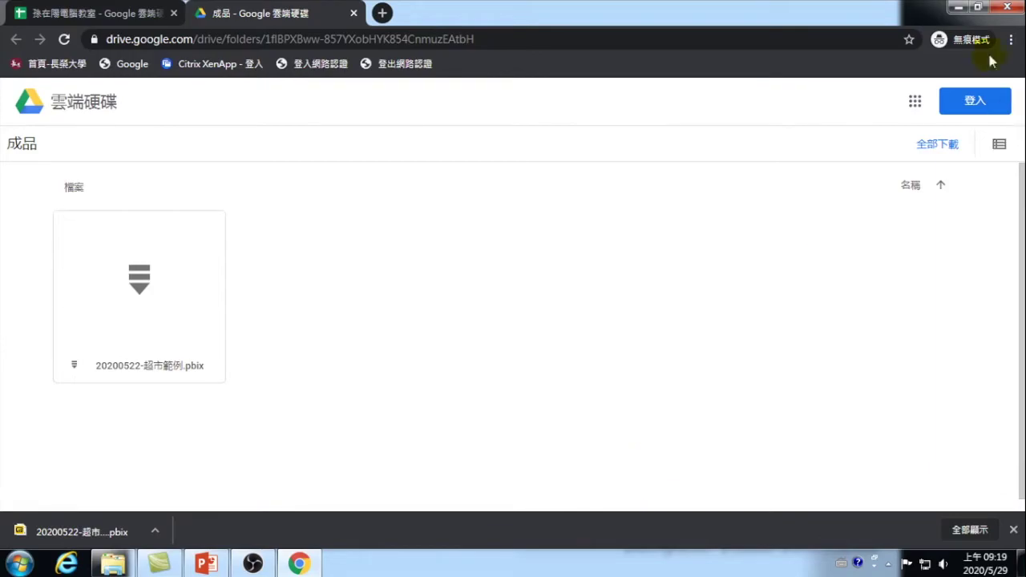
left_click(958, 7)
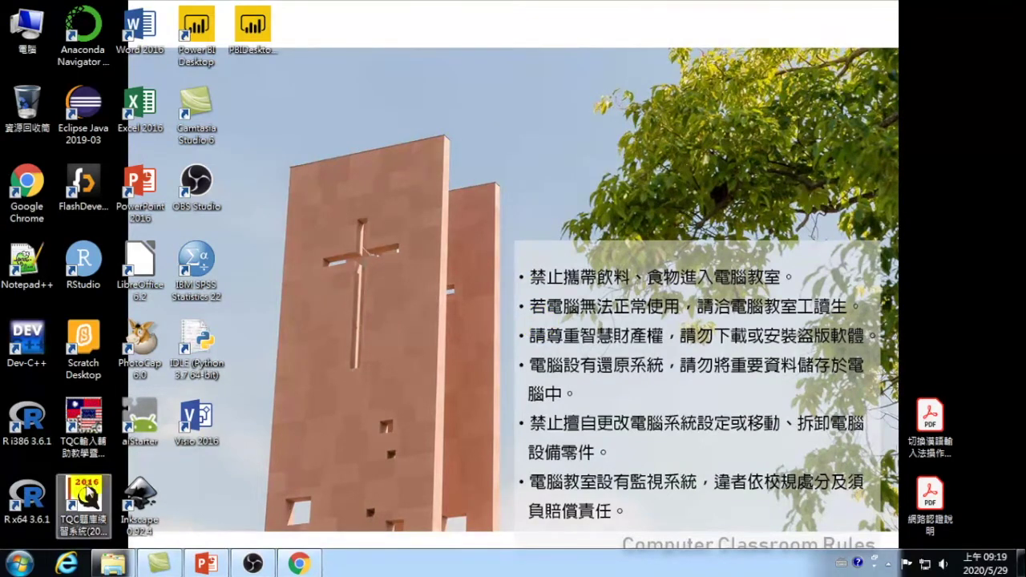
Step: Close the open 直播 folder window from the desktop
mouse_move(117, 567)
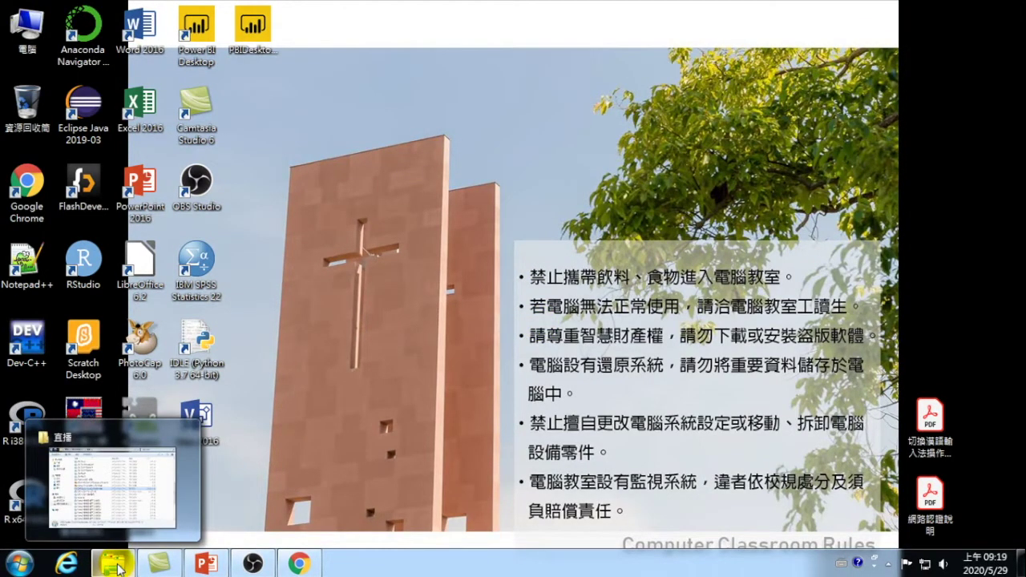
right_click(117, 567)
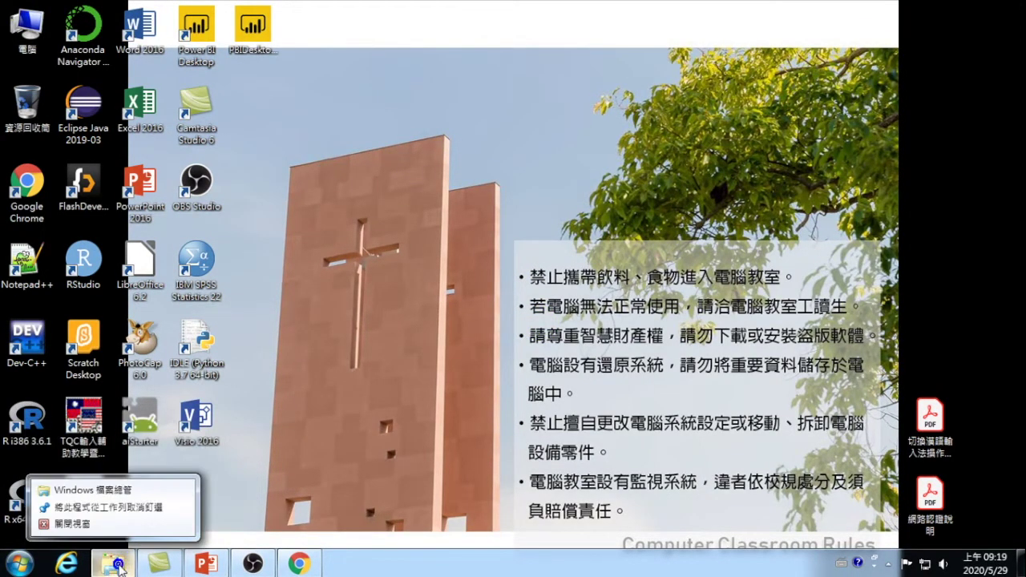
left_click(94, 522)
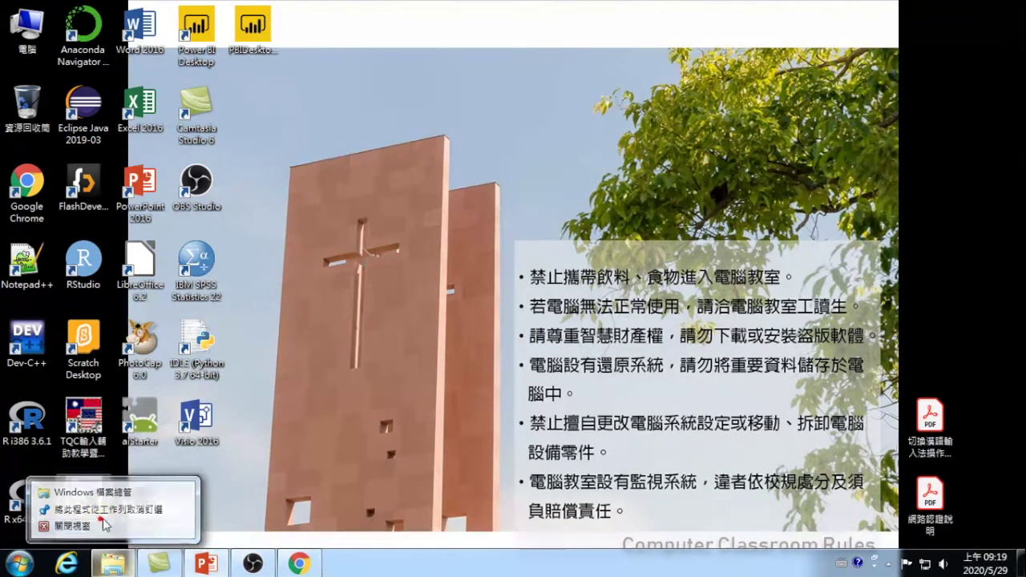
Step: Open a maximized Windows Explorer window and launch 20200522-超市範例 from the Downloads folder in Power BI Desktop
left_click(113, 566)
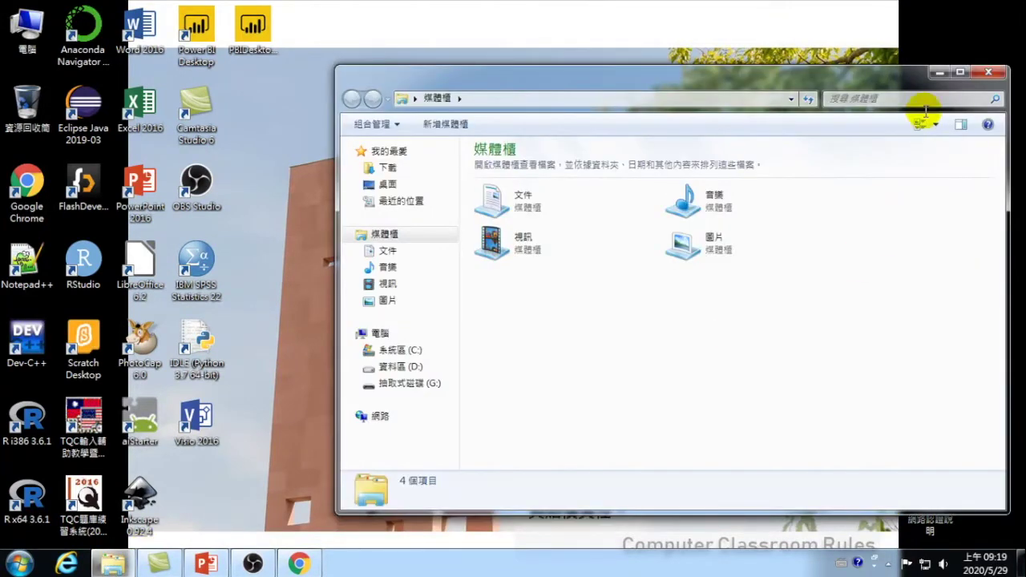
left_click(959, 72)
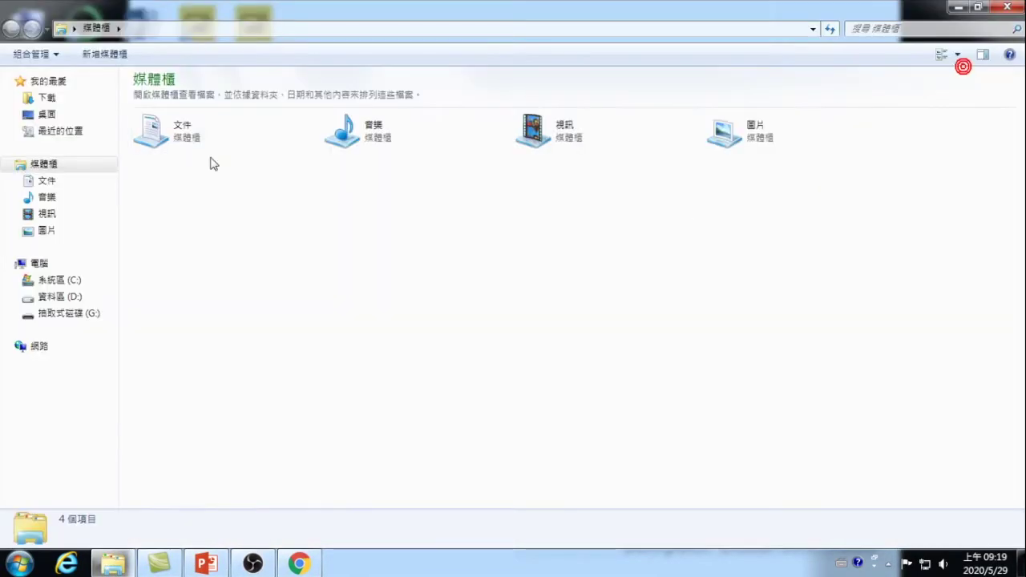
left_click(46, 99)
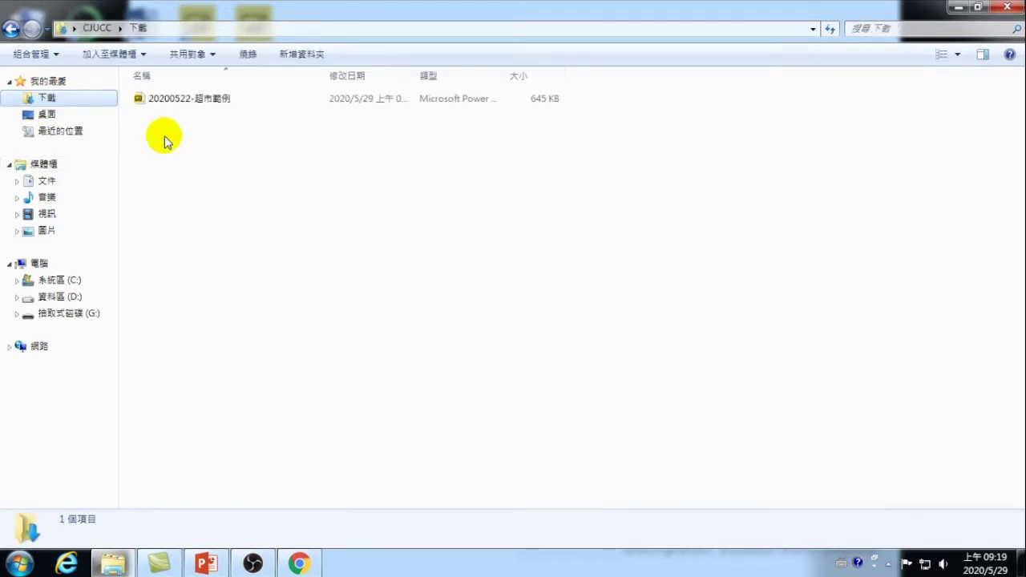
left_click(185, 104)
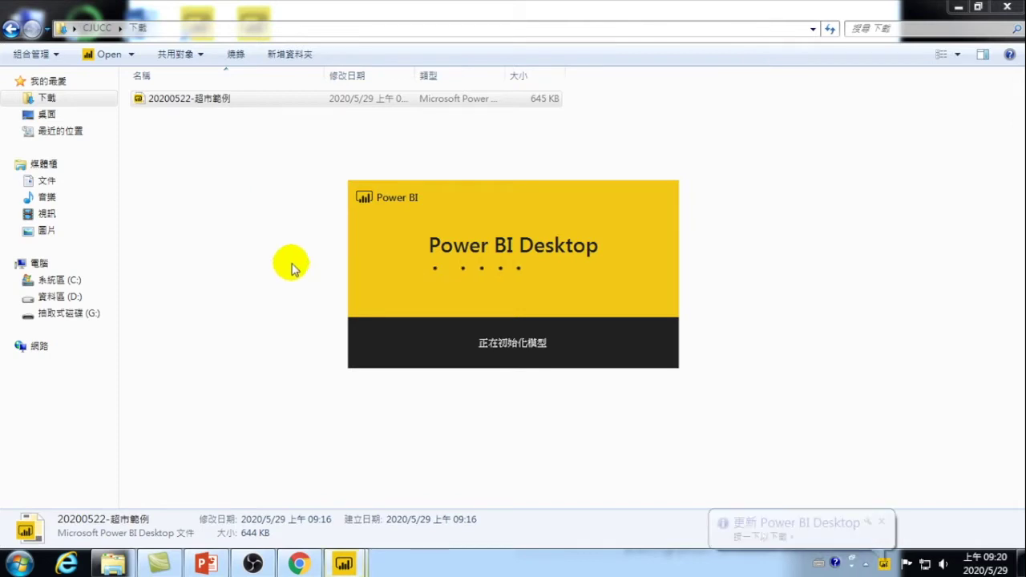
Step: Switch to Chrome and show the course list again while the report loads
left_click(105, 565)
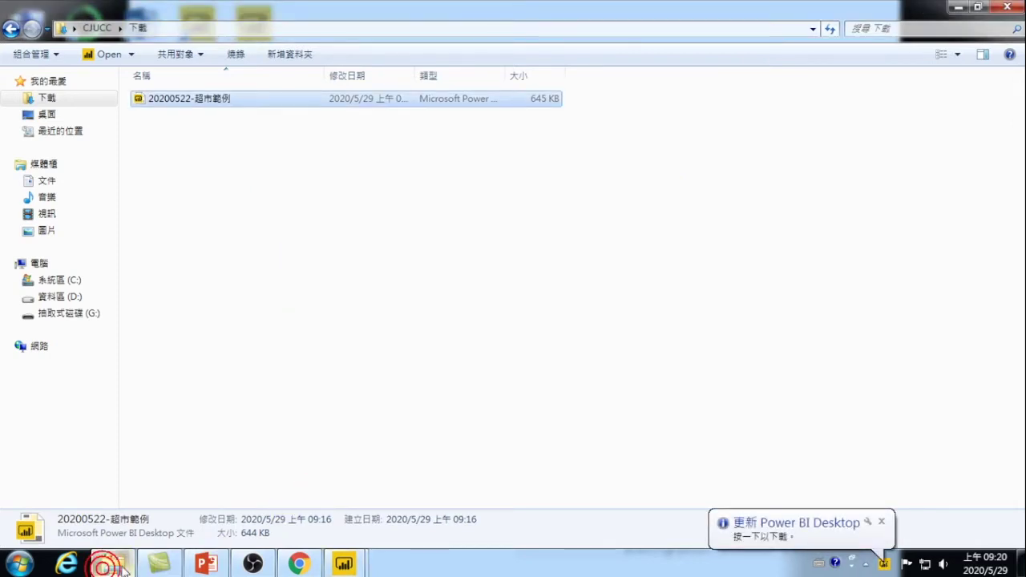
left_click(298, 563)
left_click(157, 14)
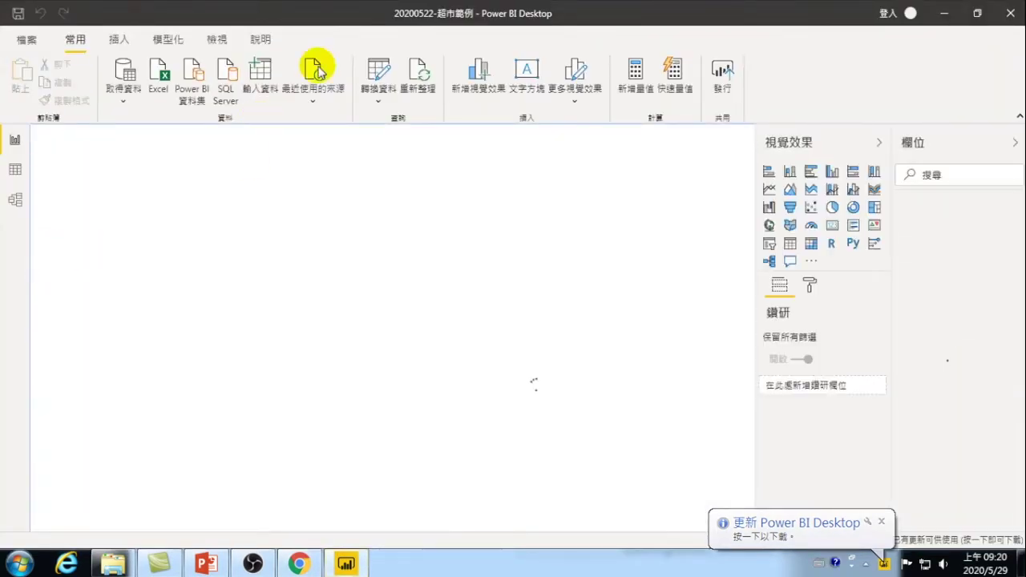
key("alt+Tab")
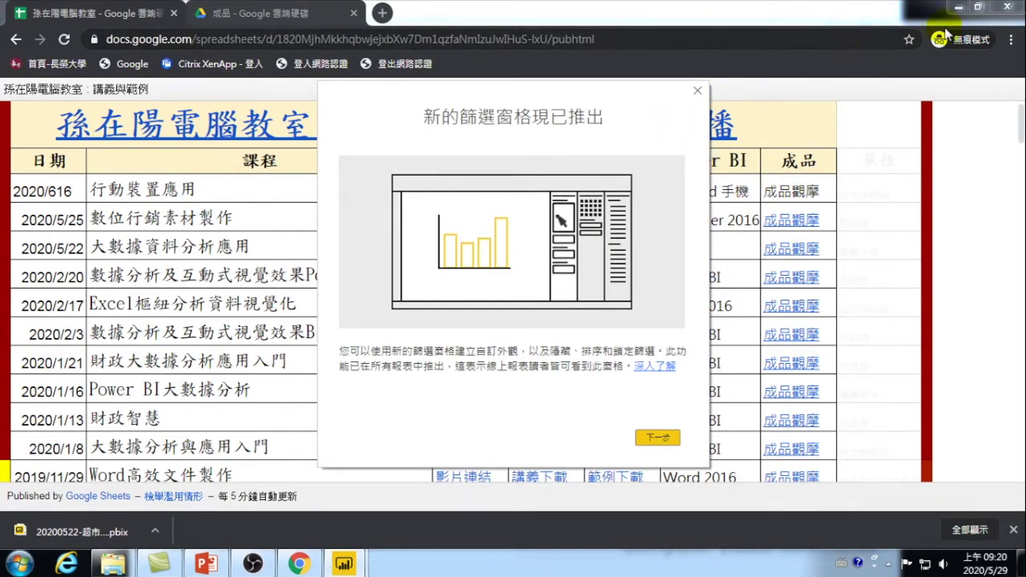
Step: Switch to the 20200522-超市範例 report in Power BI Desktop and dismiss the new filter pane announcement
mouse_move(344, 562)
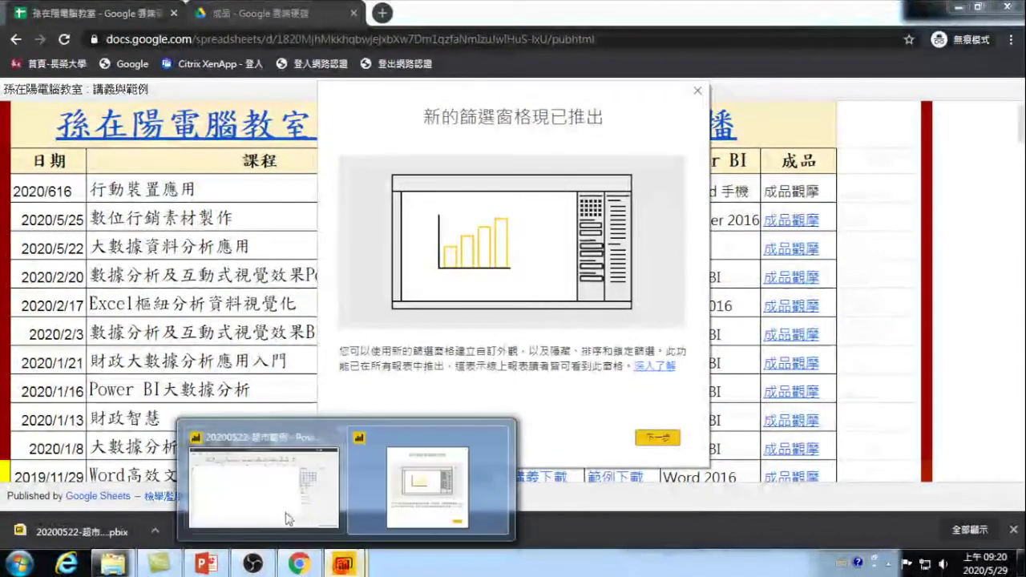
left_click(284, 481)
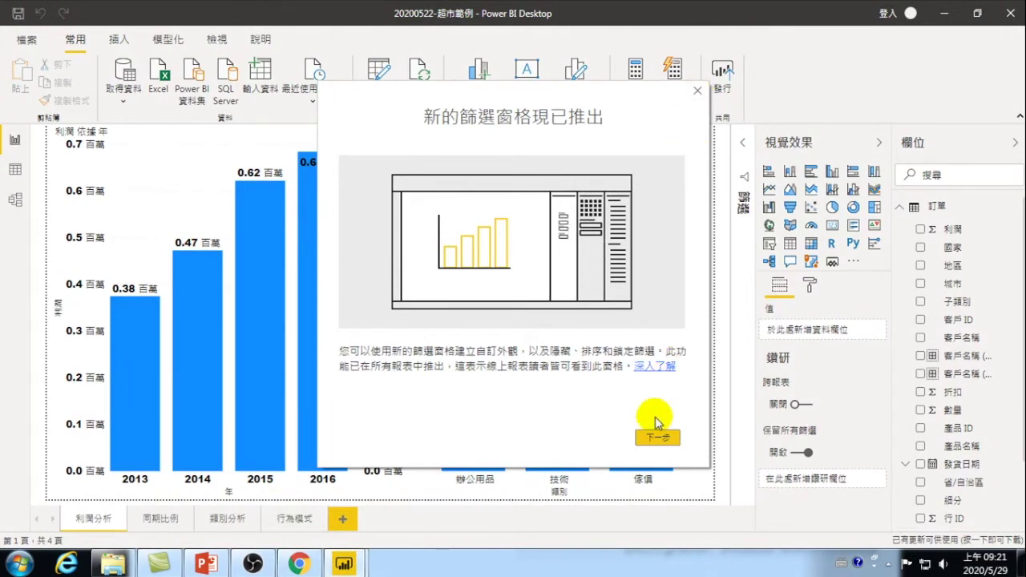
left_click(697, 91)
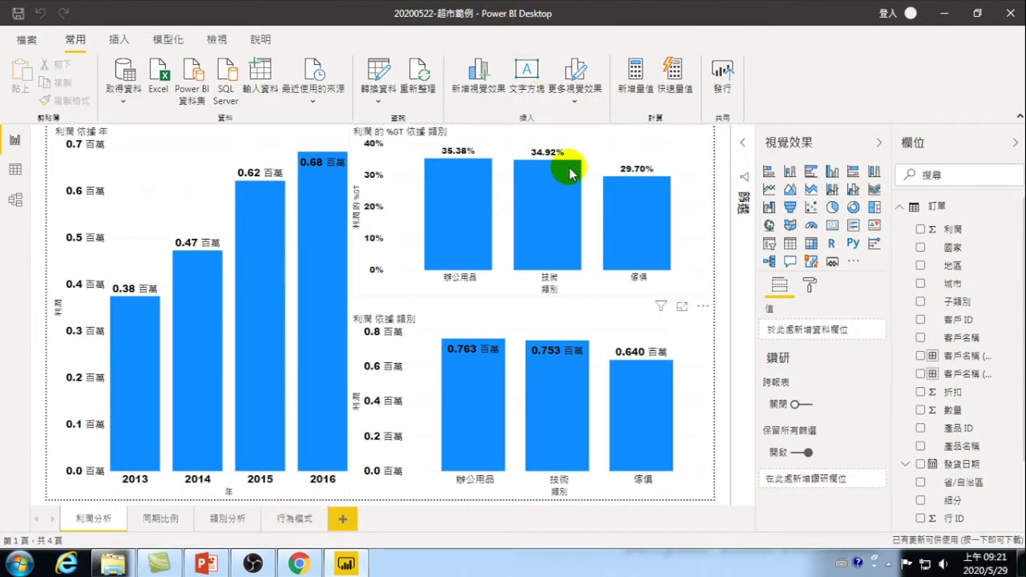
Step: Examine the profit charts on the 利潤分析 page and the video link of the 2020/5/22 course in Chrome's course list
mouse_move(577, 175)
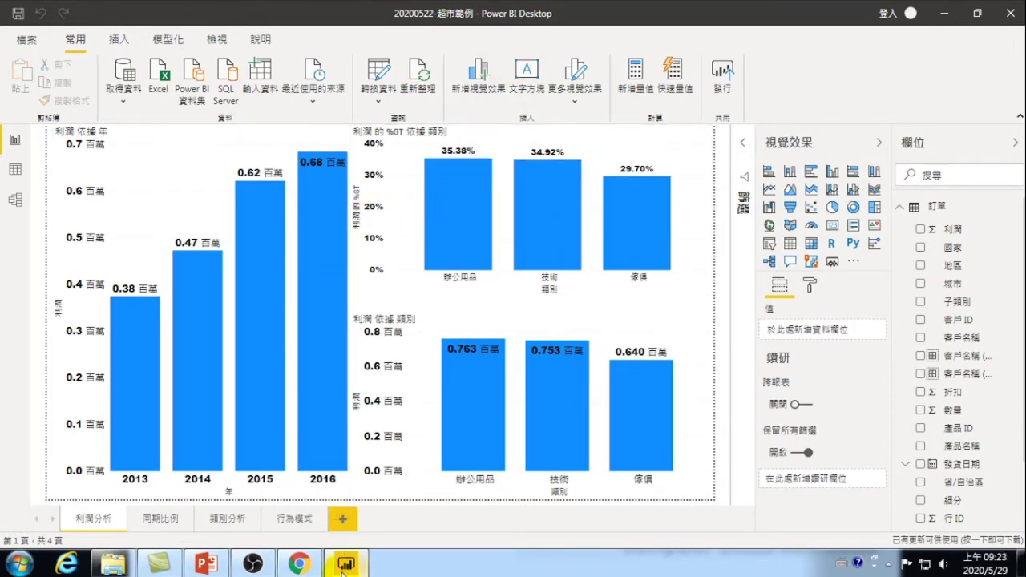
mouse_move(344, 565)
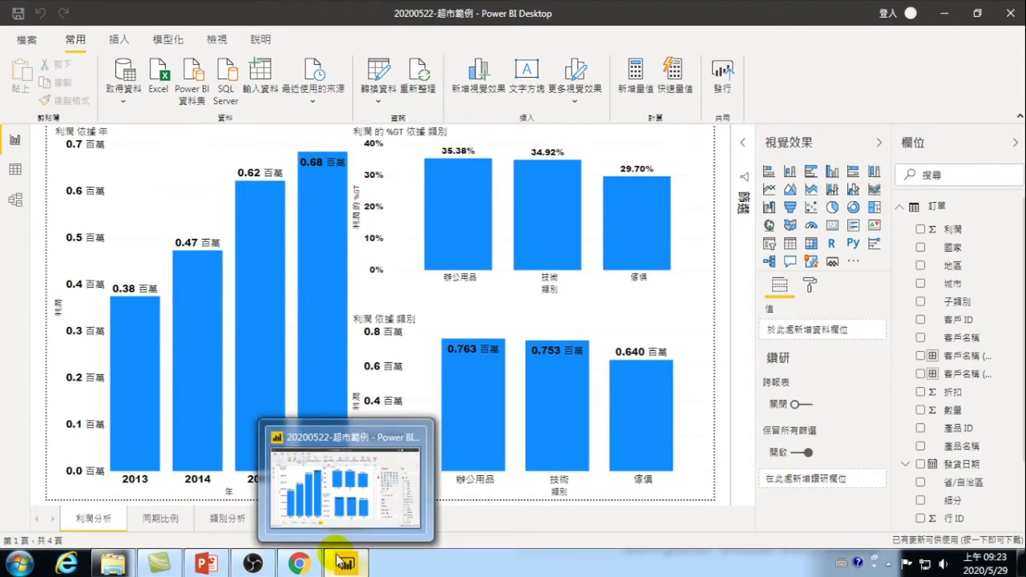
mouse_move(577, 473)
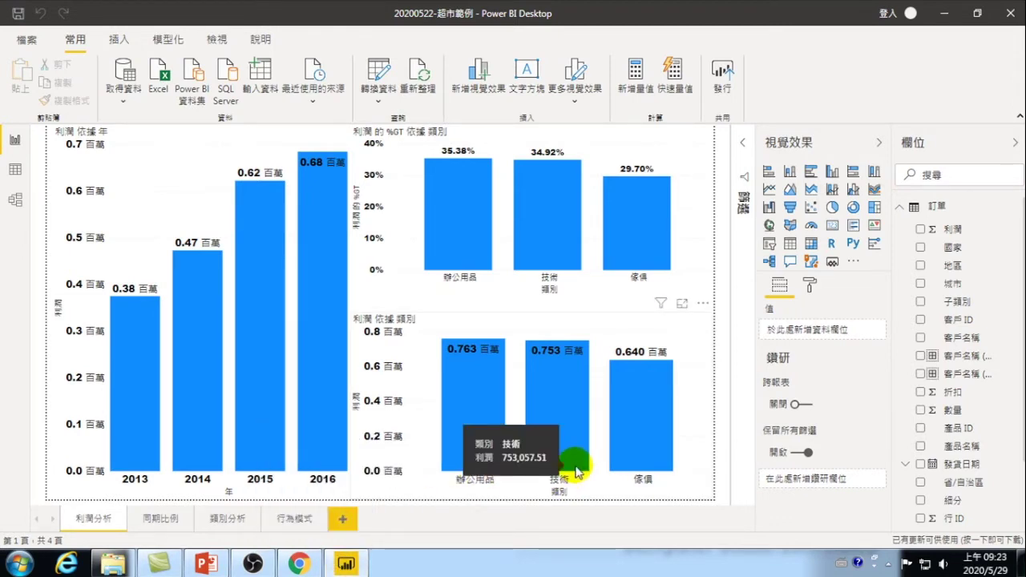
left_click(299, 566)
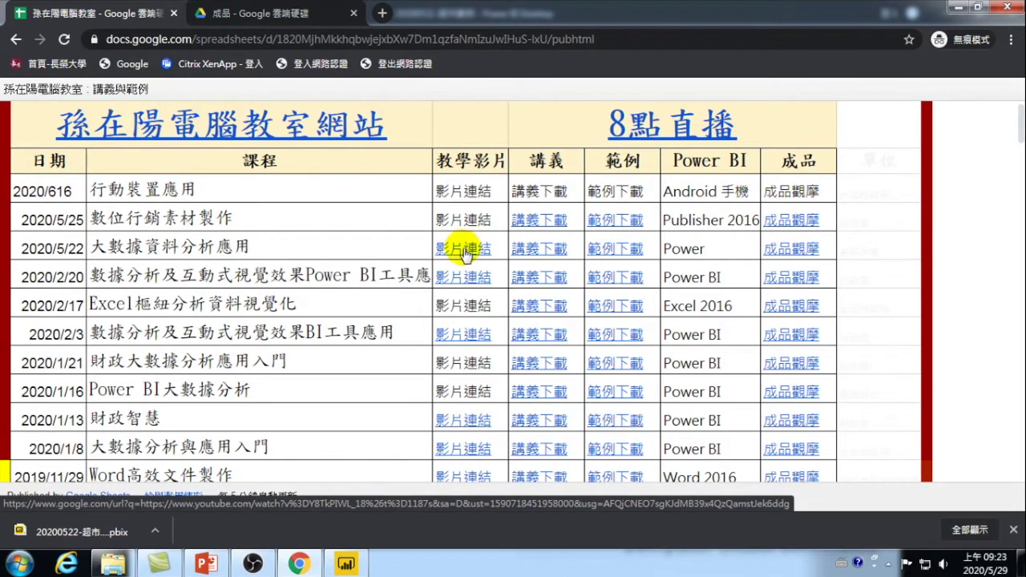
left_click(959, 12)
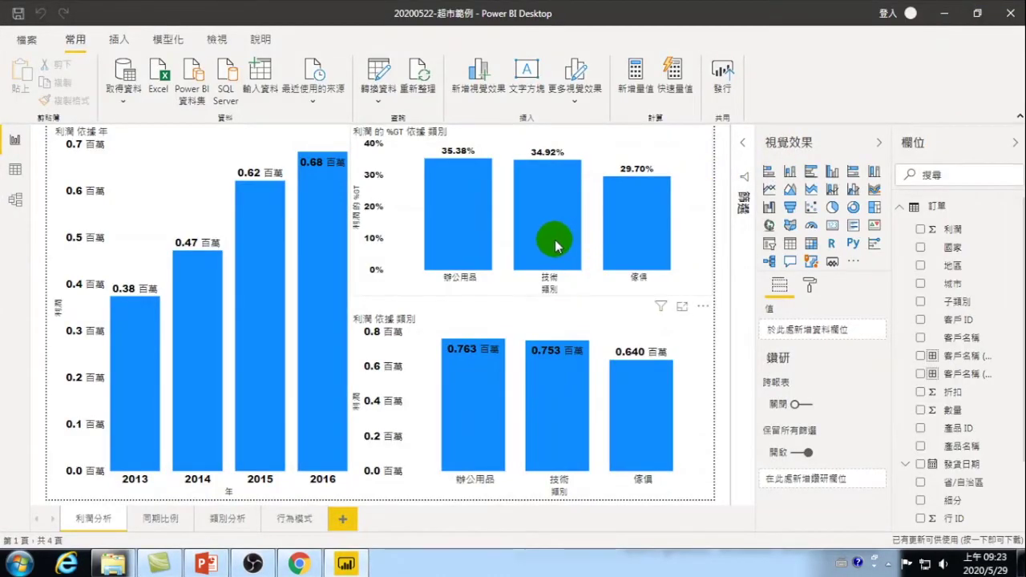
Step: Switch to the 大數據分析應用 presentation in PowerPoint and show slide 19, 動態行為模式分析
left_click(206, 564)
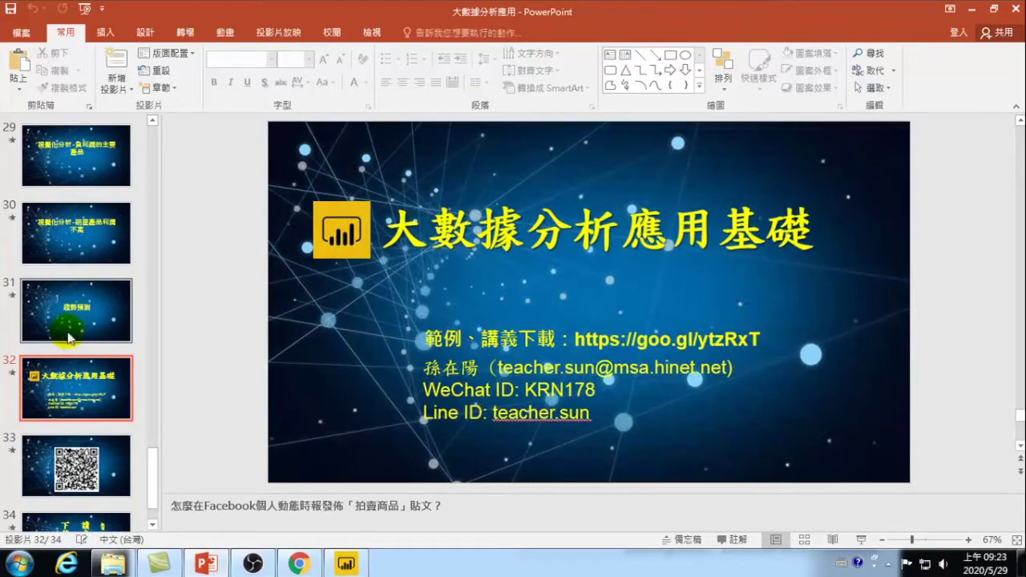
scroll(77, 348, "up", 5)
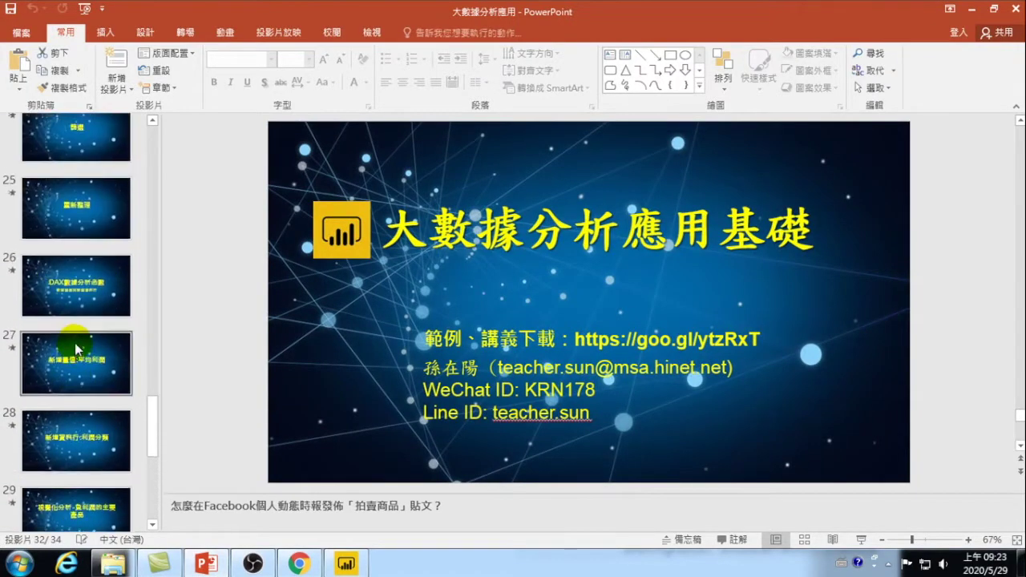
scroll(76, 348, "up", 3)
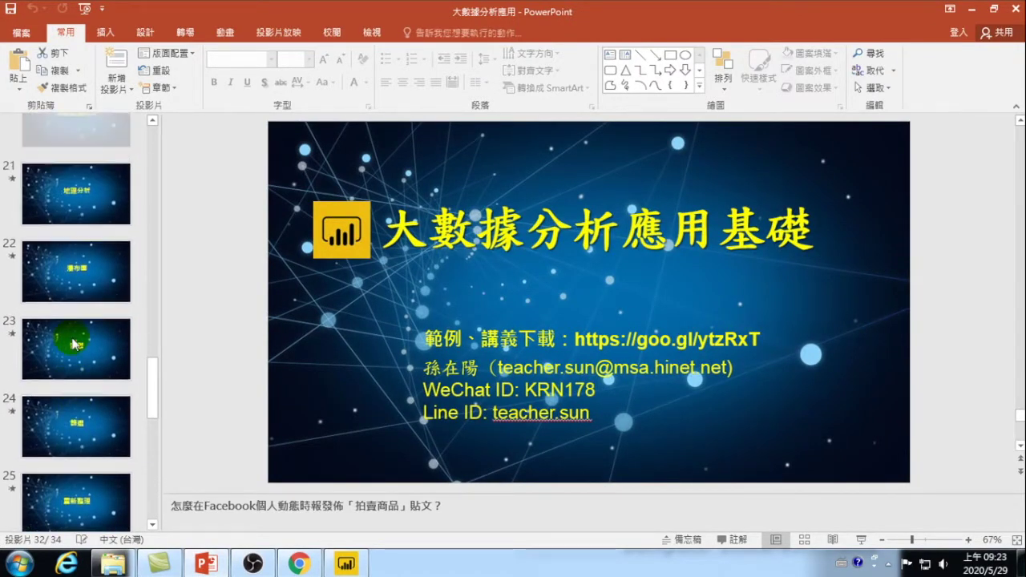
scroll(72, 343, "up", 4)
left_click(72, 313)
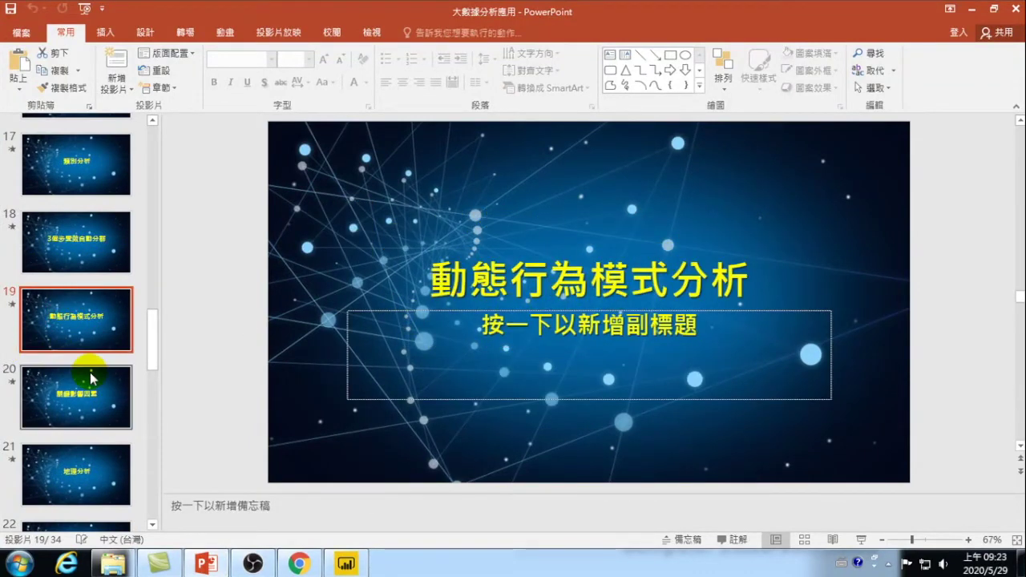
Step: Look further through the slide list and select slide 25, 重新整理
scroll(90, 377, "down", 4)
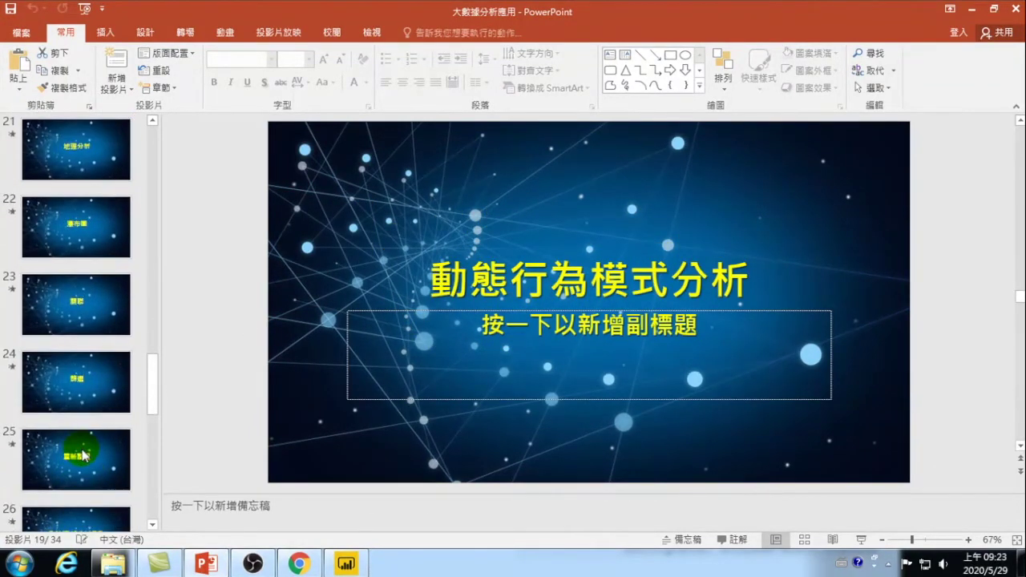
left_click(84, 455)
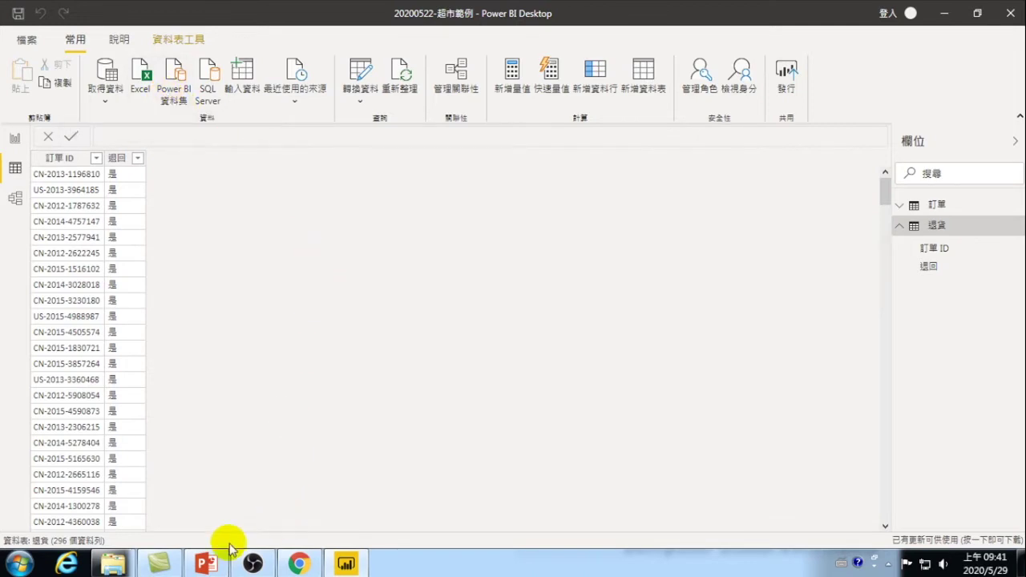
Step: Switch from Power BI Desktop back to the 大數據分析應用 presentation in PowerPoint
left_click(207, 565)
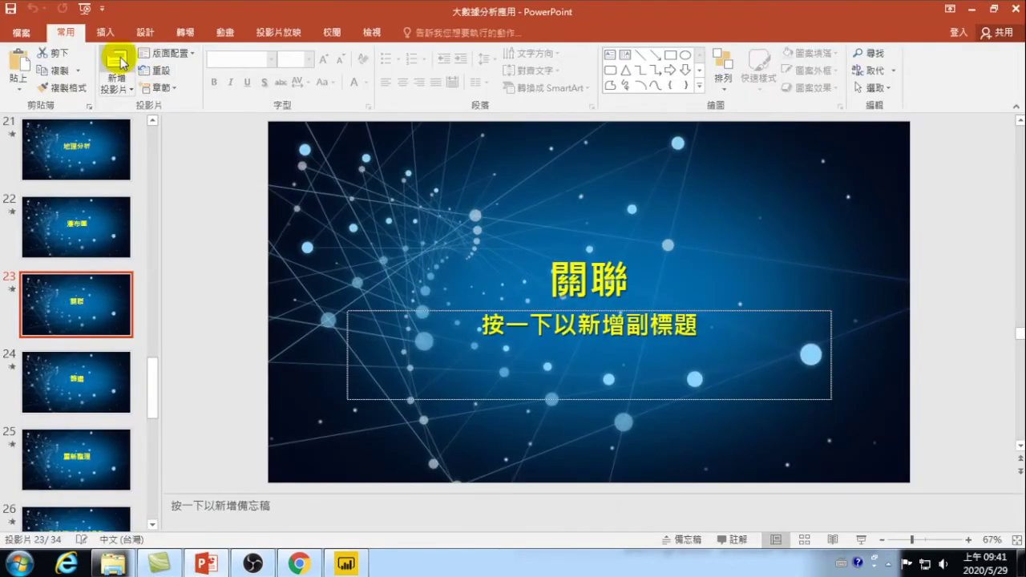
left_click(117, 60)
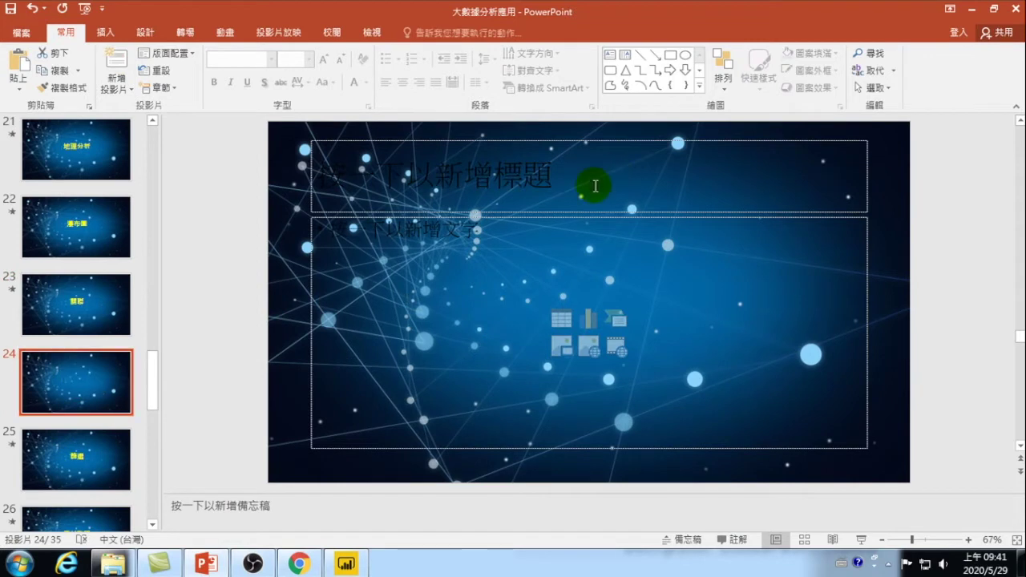
left_click(64, 388)
key("Delete")
Step: Copy slide 23, 關聯, and paste the copy directly after it as slide 24
left_click(64, 308)
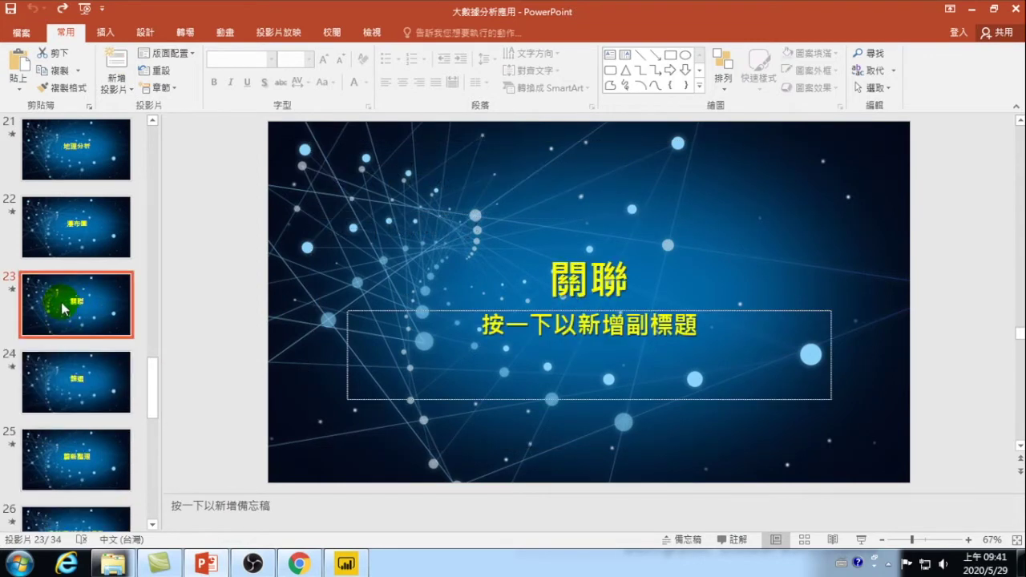
right_click(62, 303)
left_click(100, 44)
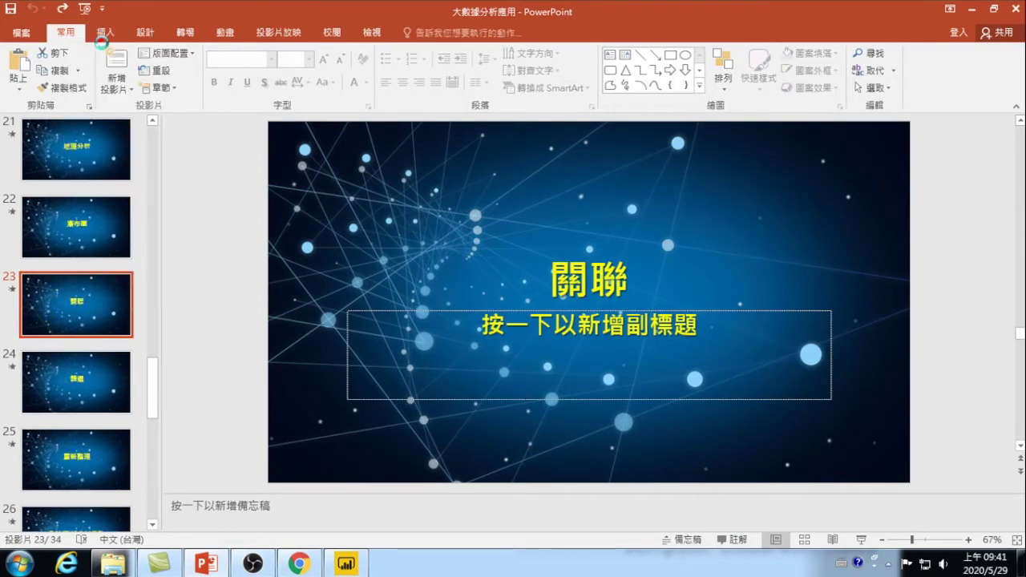
left_click(76, 343)
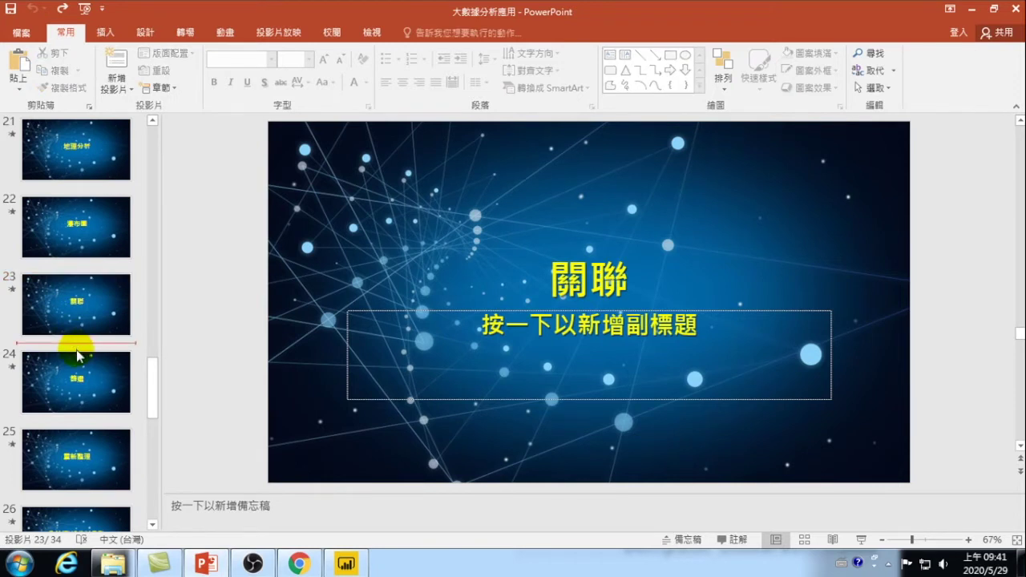
key("ctrl+v")
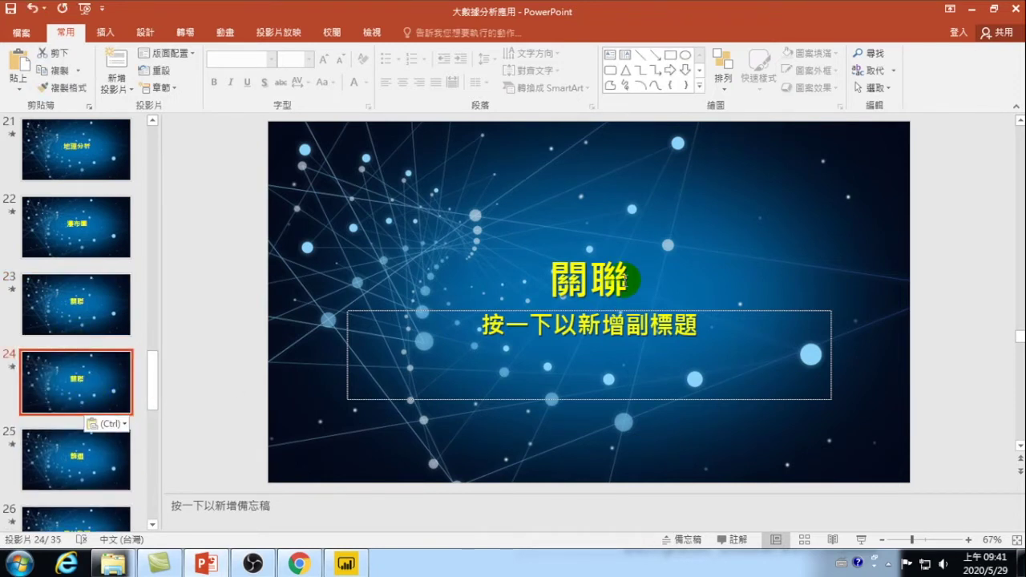
Step: Replace the title text 關聯 on the copied slide 24 with a new title
double_click(593, 272)
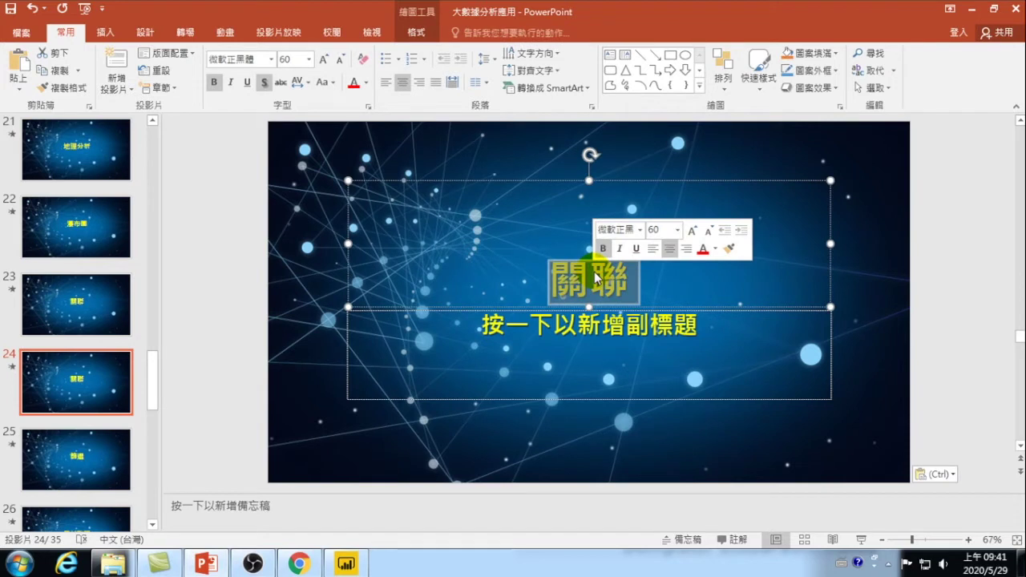
type("d")
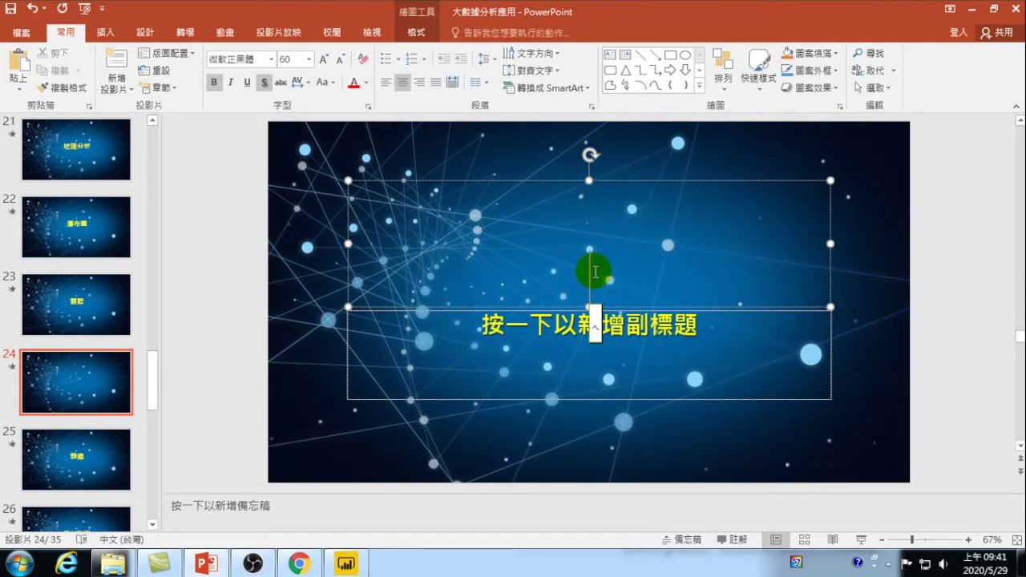